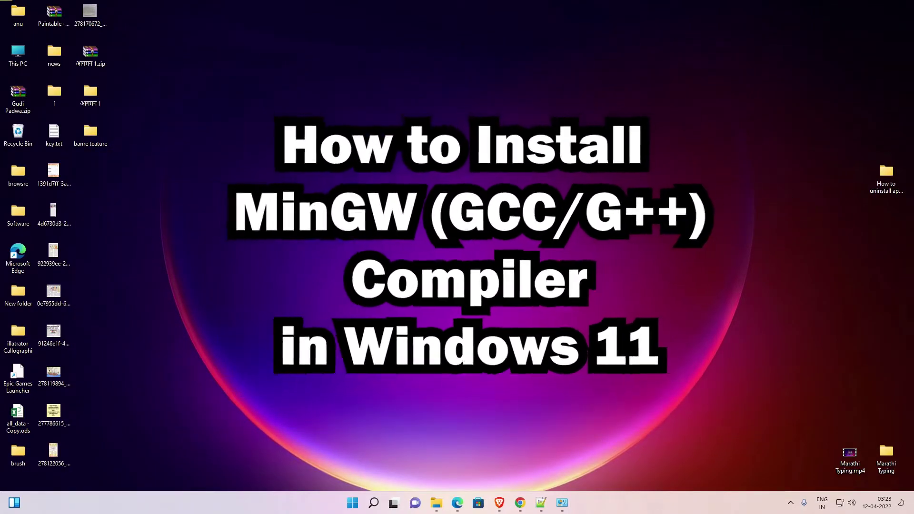
Rerun the 'mingw' Google search and open the first SourceForge result in a new tab
left_click(522, 503)
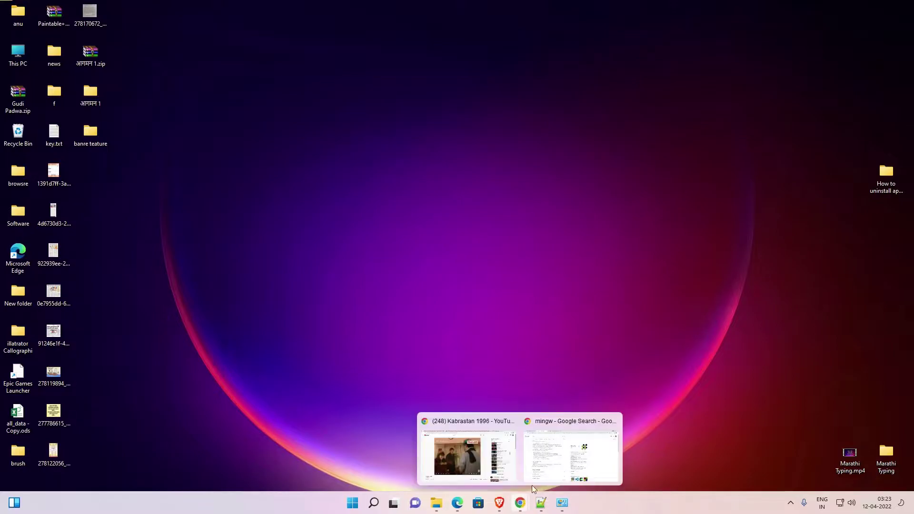
left_click(532, 465)
left_click(112, 52)
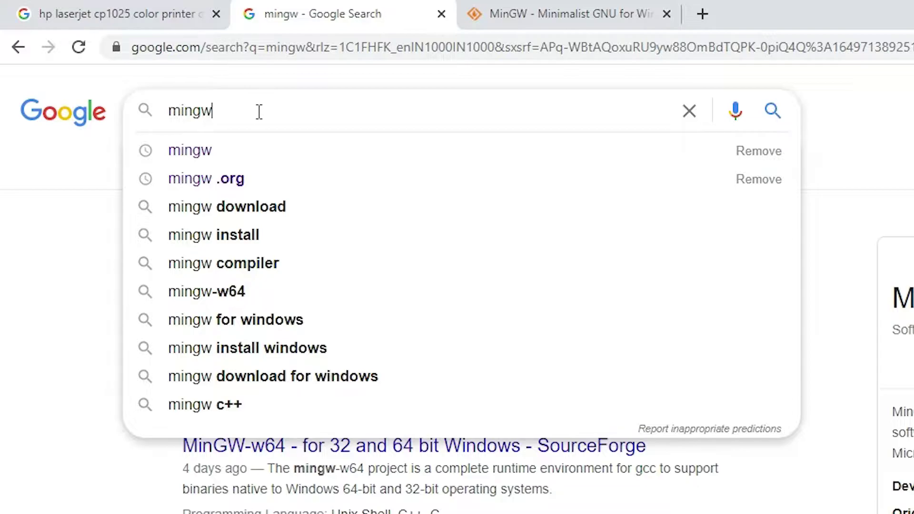
key("Return")
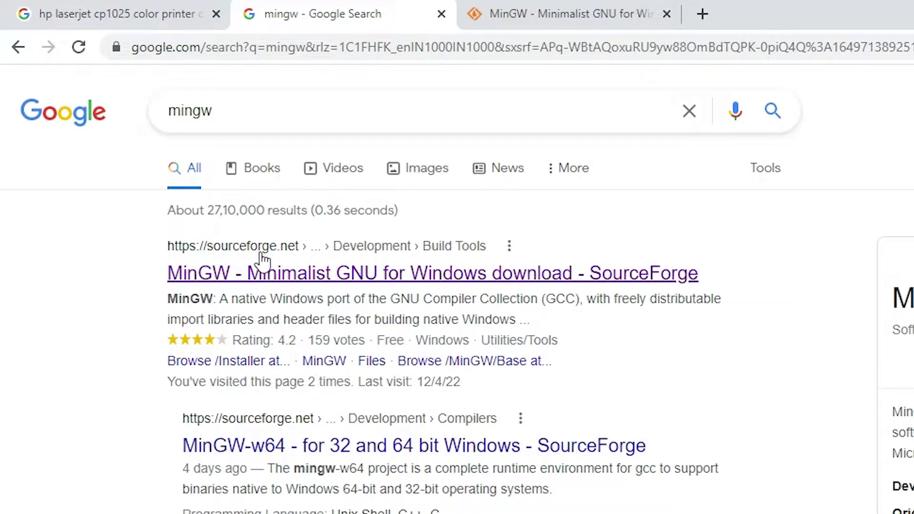
right_click(270, 278)
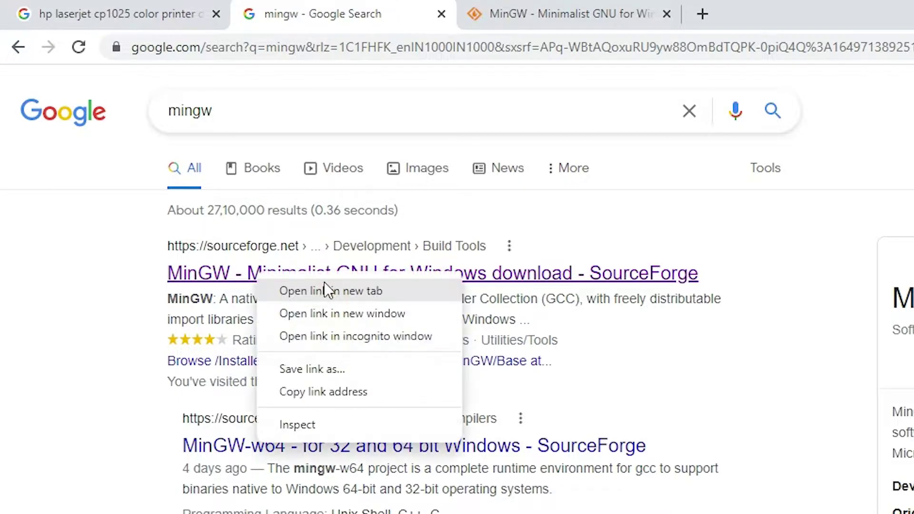
left_click(324, 282)
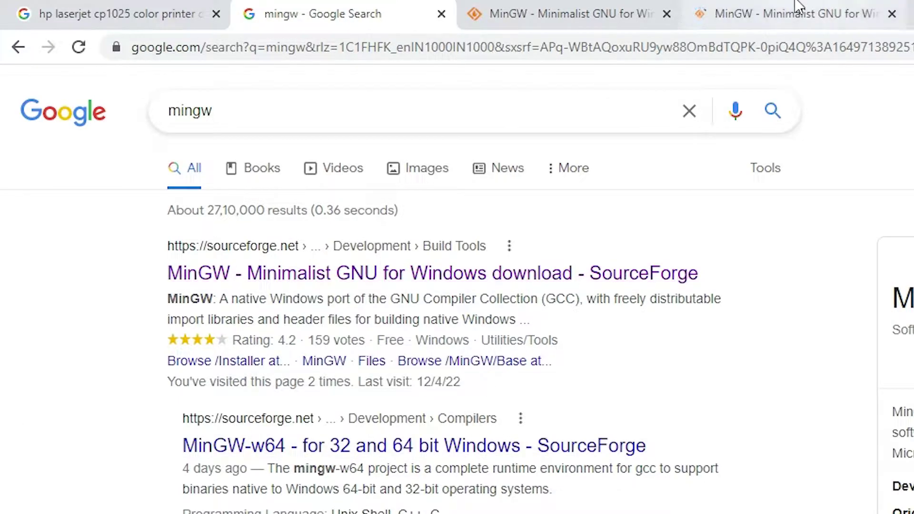
Switch to the SourceForge MinGW tab and start downloading the mingw-get-setup.exe installer
left_click(424, 7)
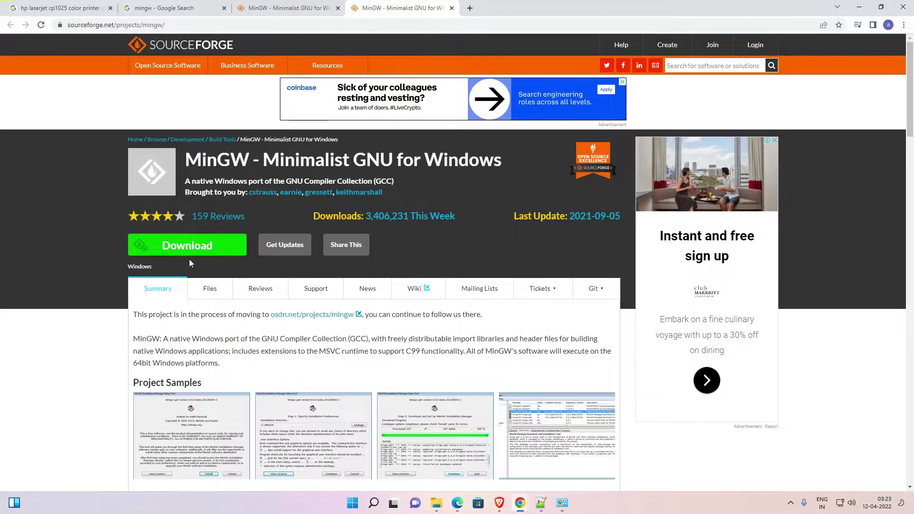
left_click(191, 243)
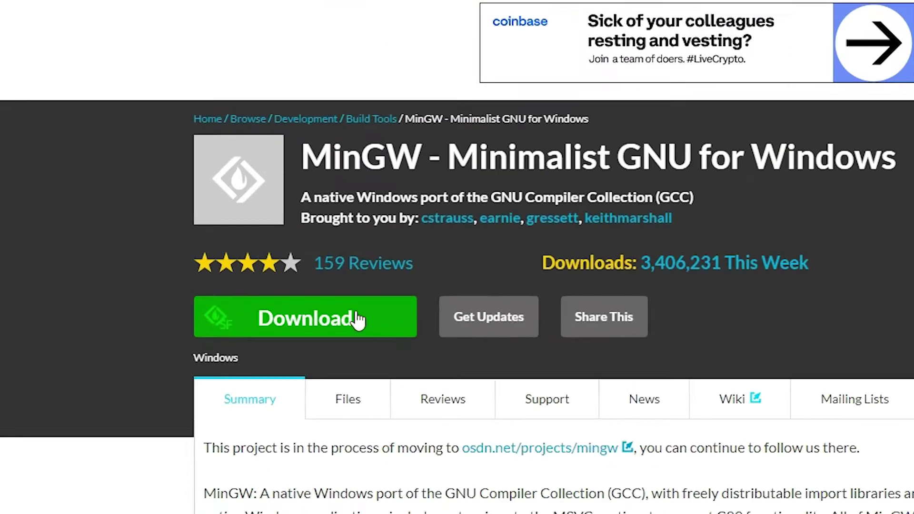
left_click(197, 248)
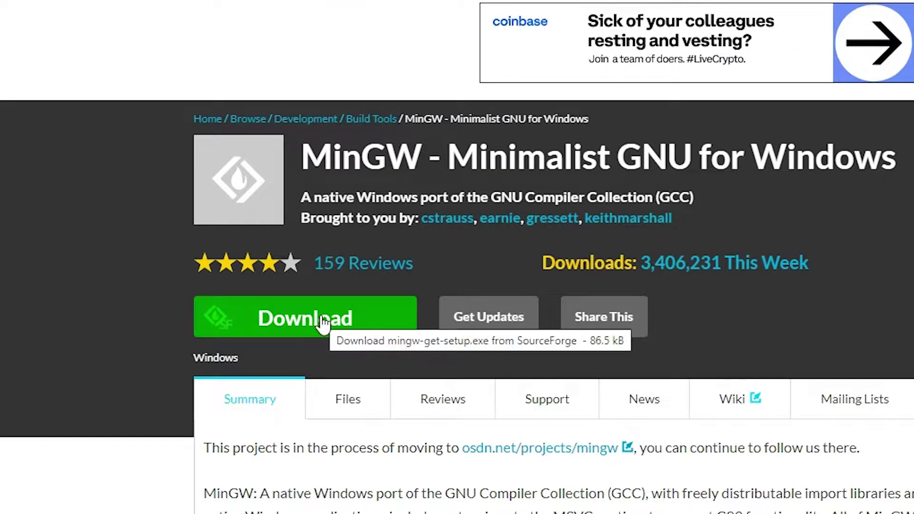
left_click(323, 323)
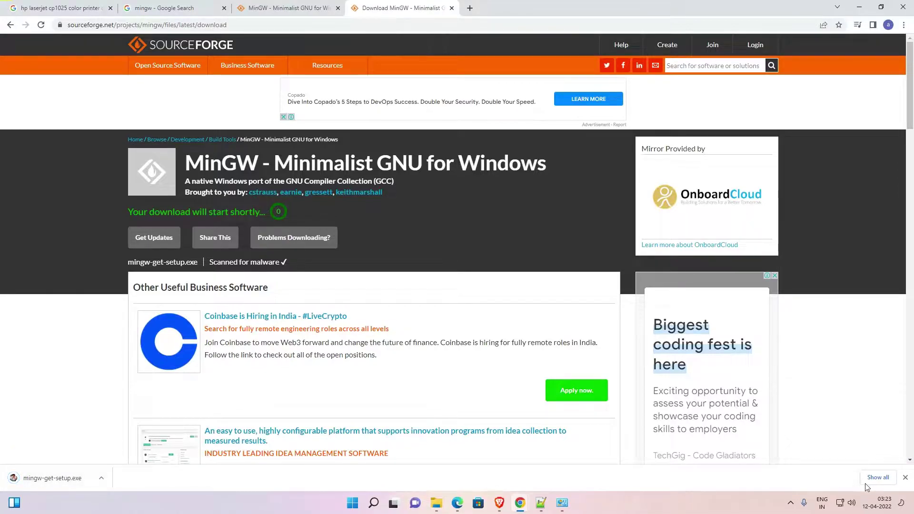
Locate mingw-get-setup.exe in Downloads, drag it onto the desktop, and close Explorer
left_click(877, 478)
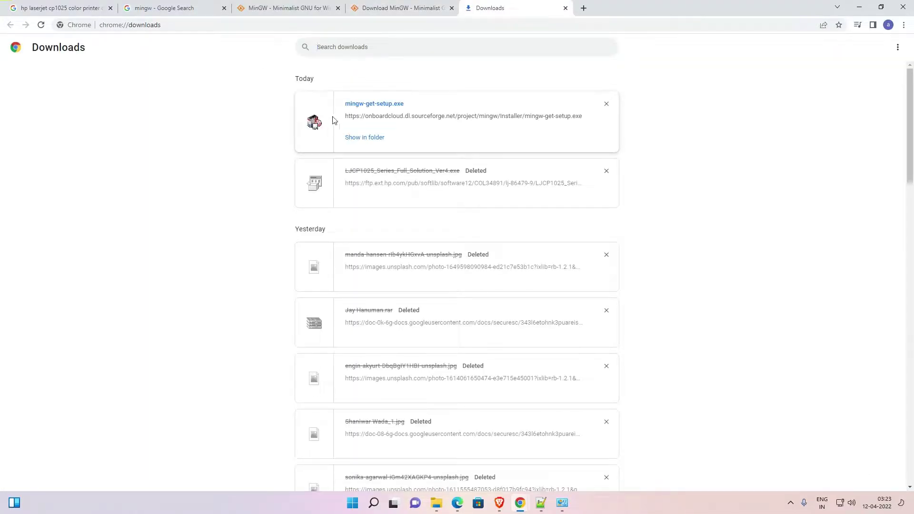
left_click(373, 138)
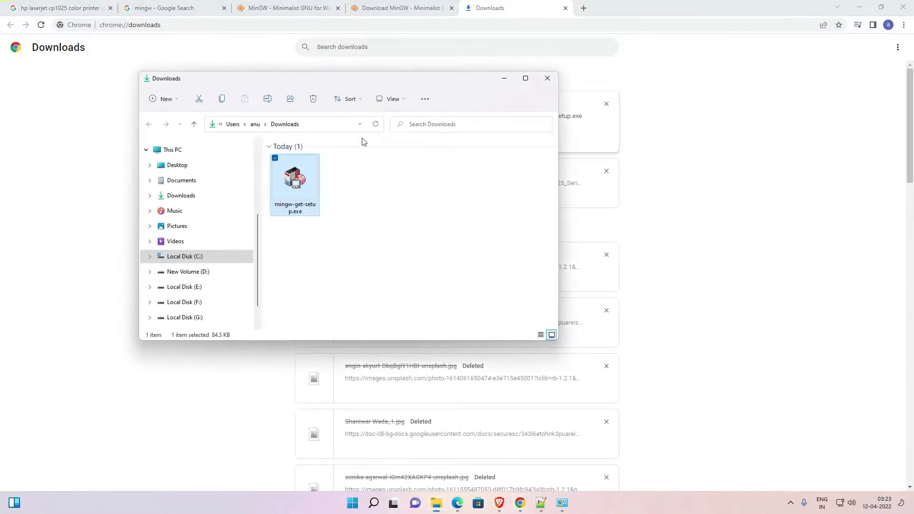
left_click(859, 6)
left_click_drag(301, 187, 125, 209)
left_click(547, 79)
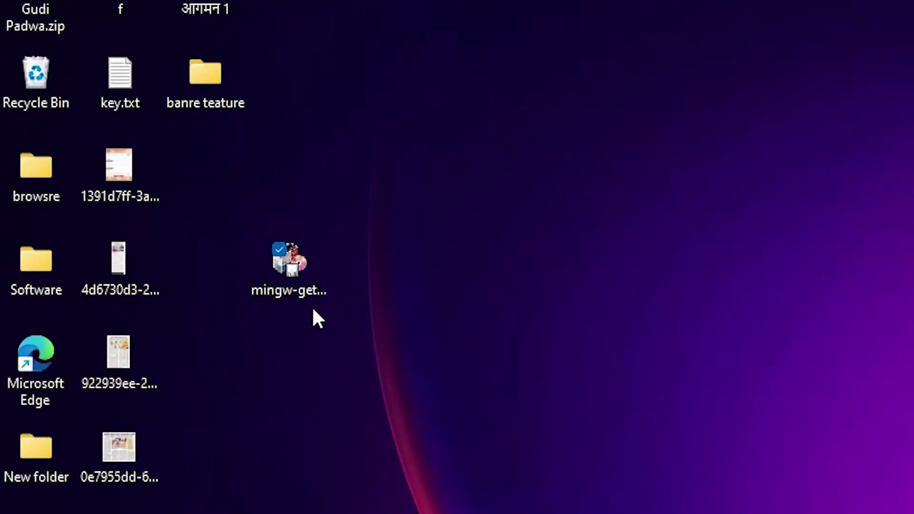
Run mingw-get-setup, install the manager to C:\MinGW, and download its catalogue
double_click(297, 278)
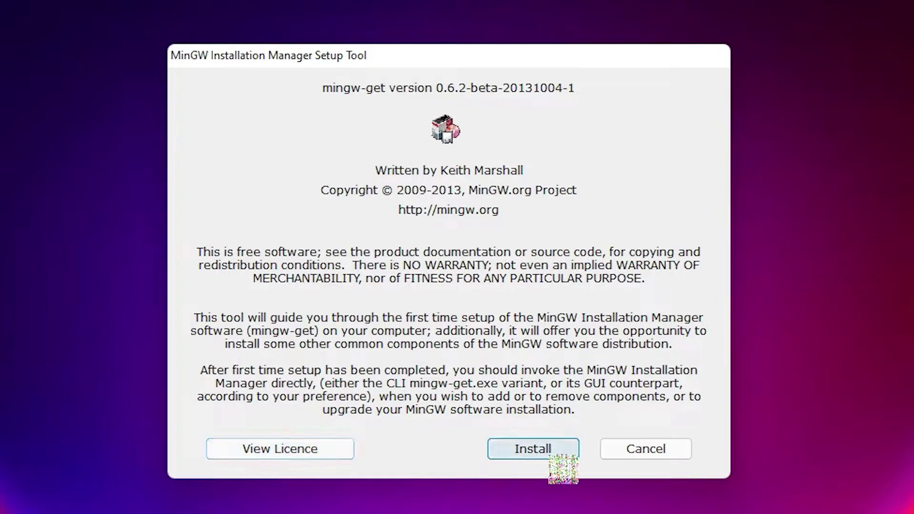
left_click(545, 456)
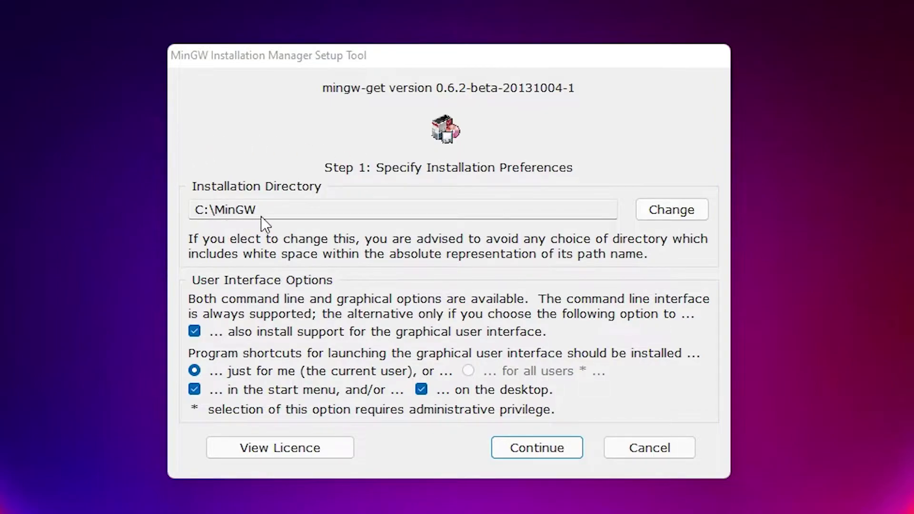
left_click_drag(261, 217, 158, 215)
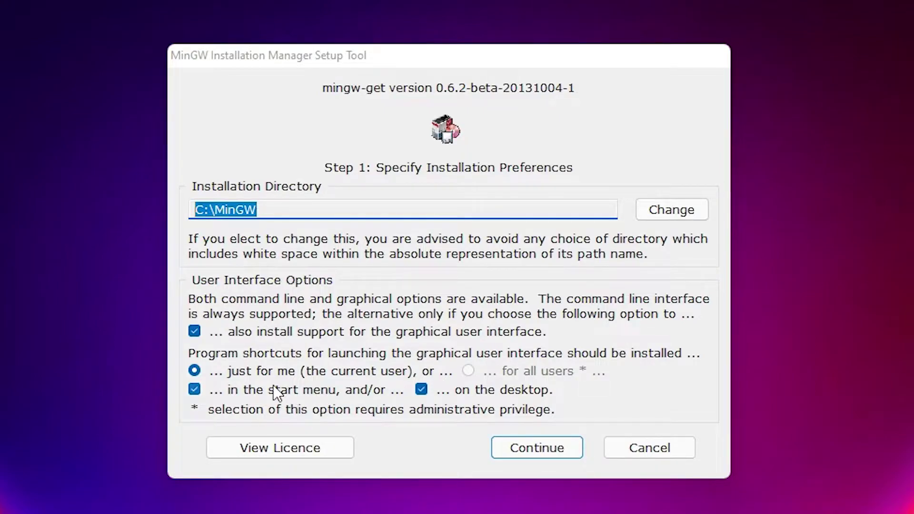
left_click(549, 448)
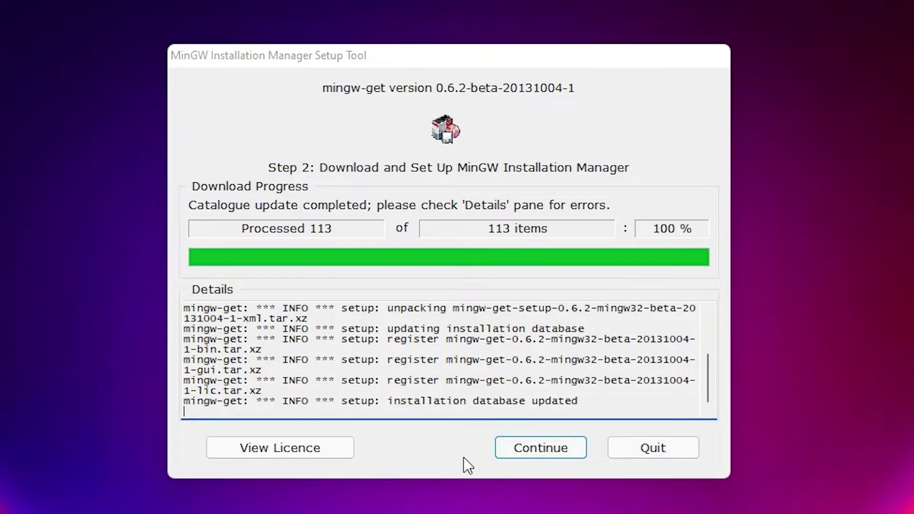
Open the Installation Manager and mark mingw-developer-toolkit and mingw32-base for installation
left_click(538, 450)
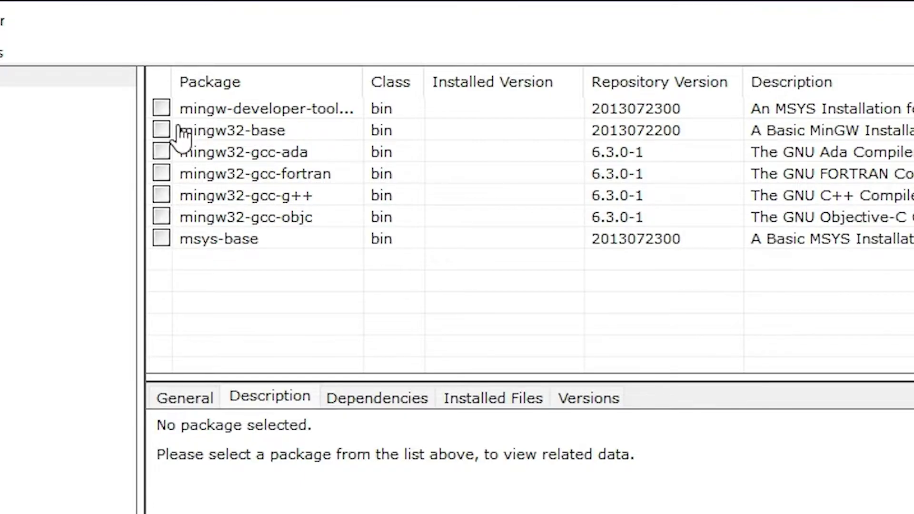
left_click(162, 109)
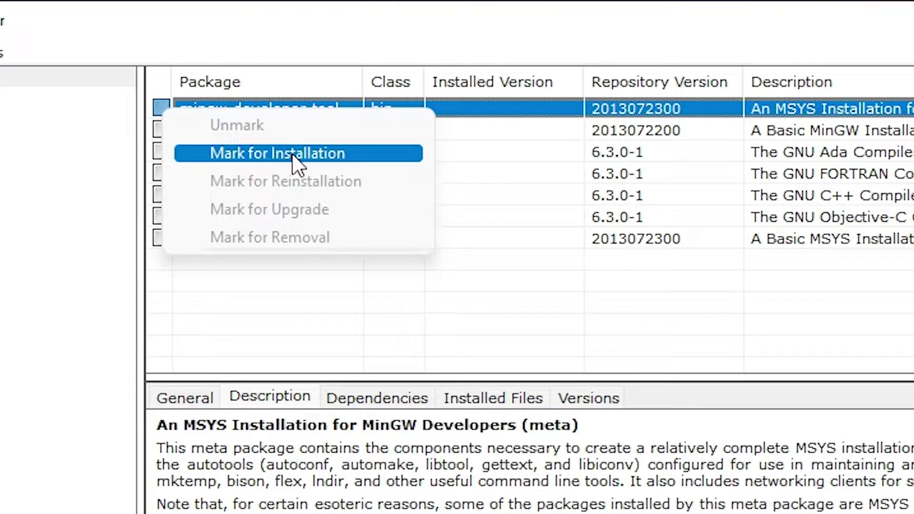
left_click(324, 155)
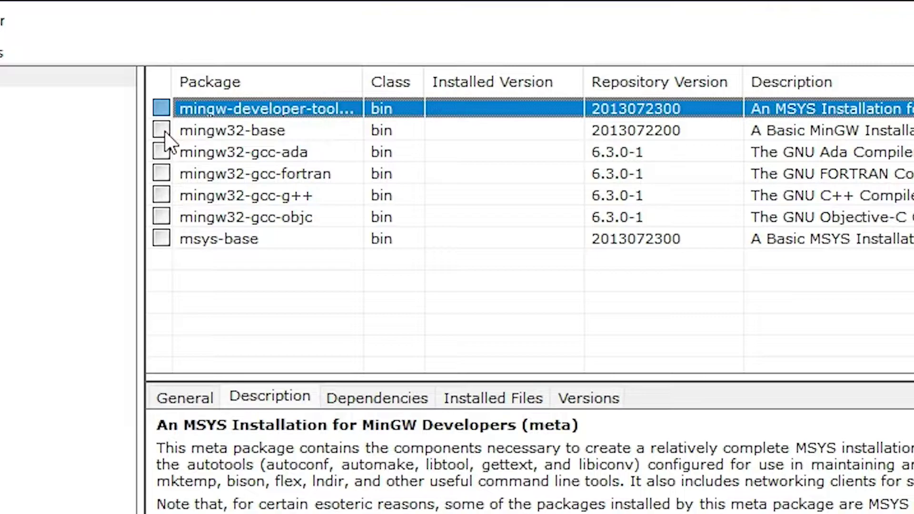
right_click(190, 141)
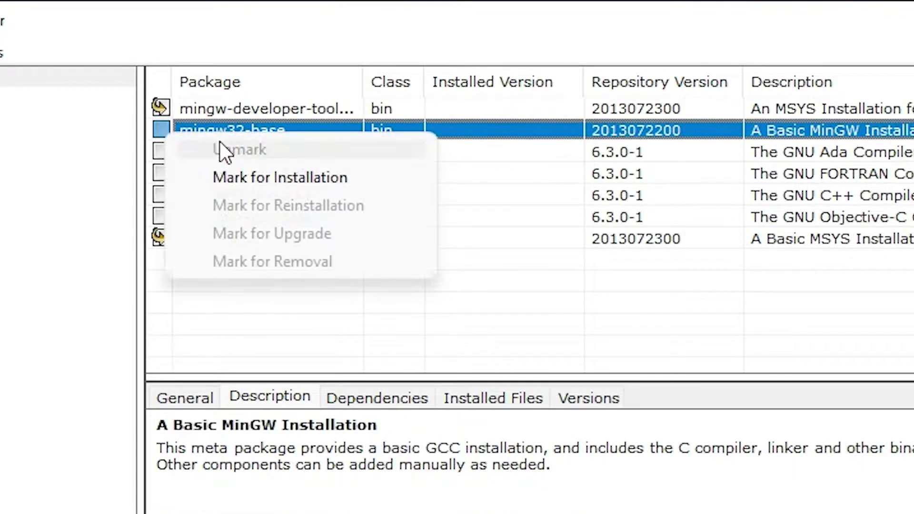
left_click(268, 189)
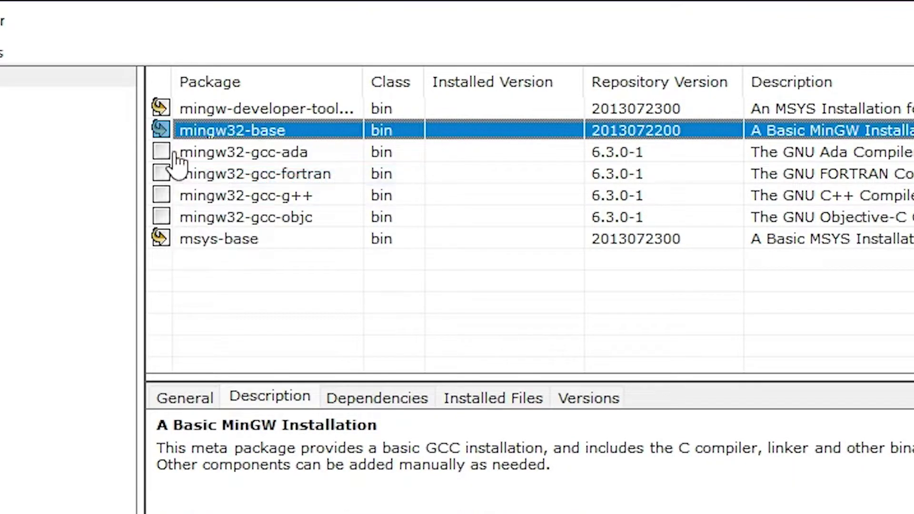
Mark mingw32-gcc-ada, mingw32-gcc-fortran, mingw32-gcc-g++ and mingw32-gcc-objc for installation
right_click(164, 152)
left_click(246, 195)
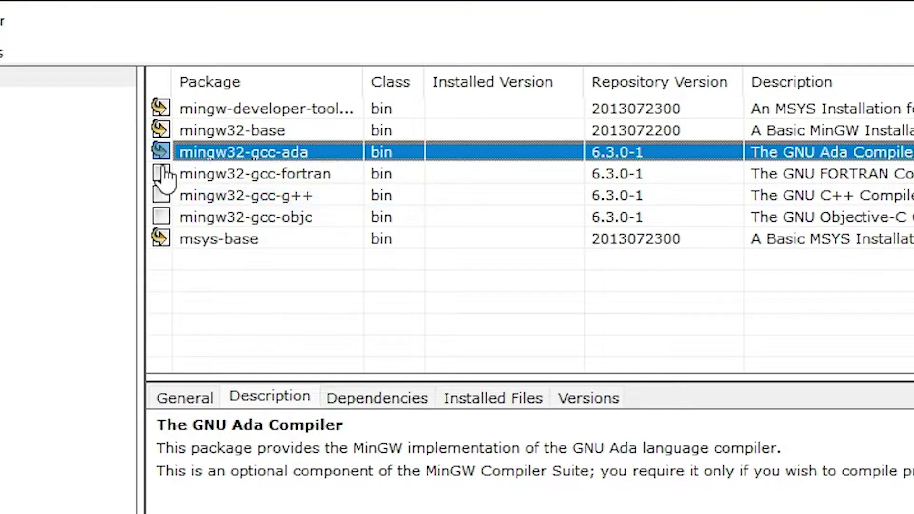
right_click(164, 175)
left_click(252, 207)
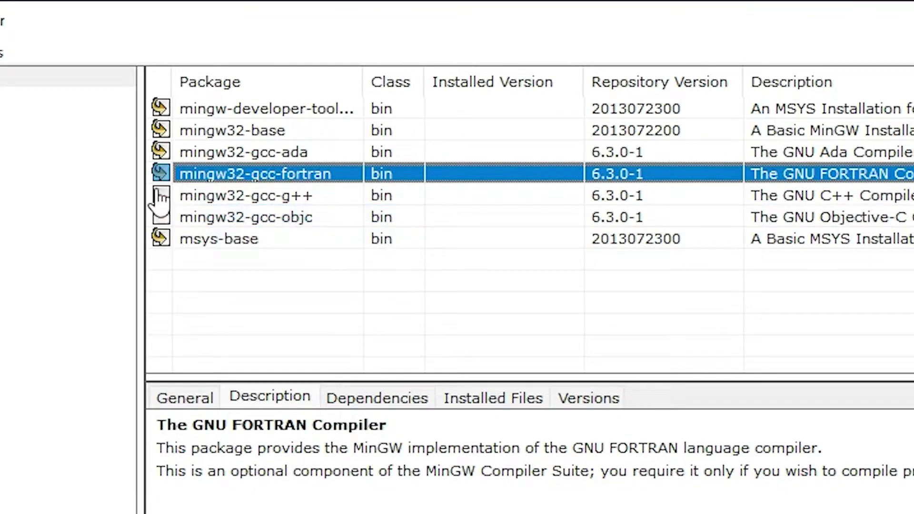
right_click(190, 200)
left_click(255, 237)
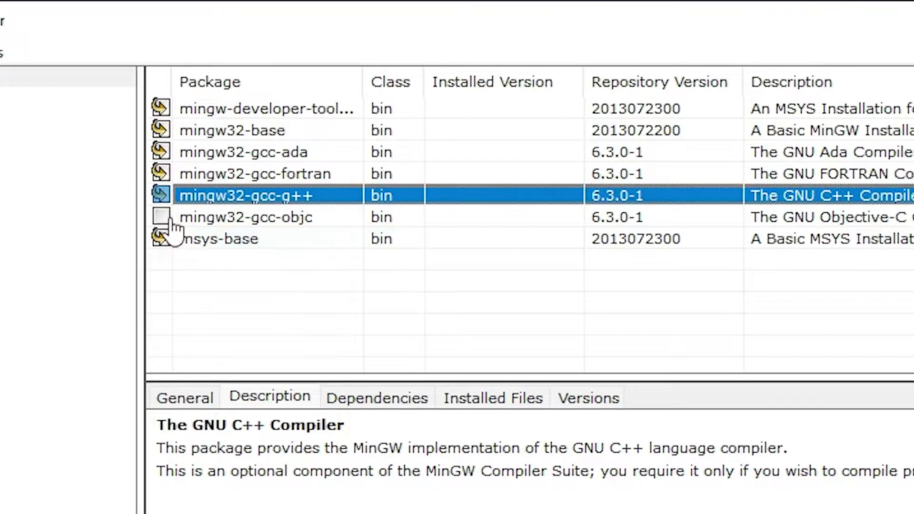
right_click(179, 218)
left_click(325, 264)
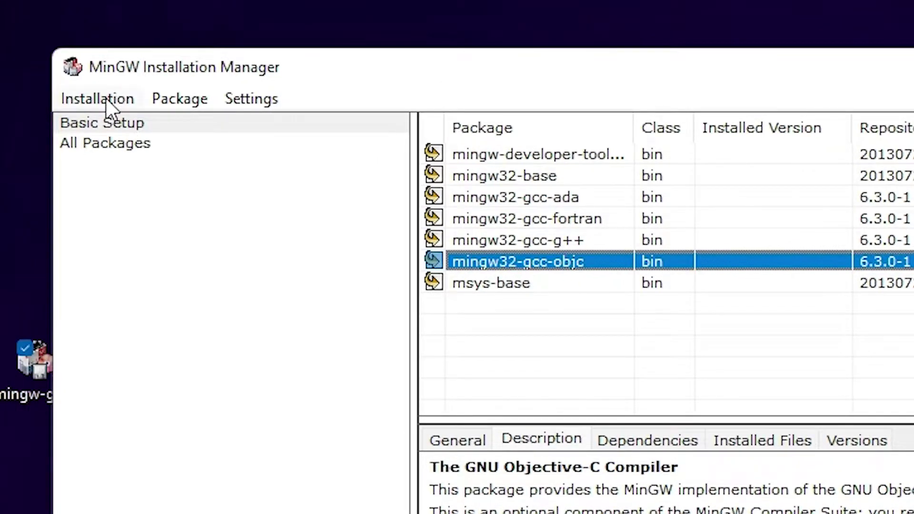
Apply the scheduled package installs and dismiss the completed installation log
left_click(127, 98)
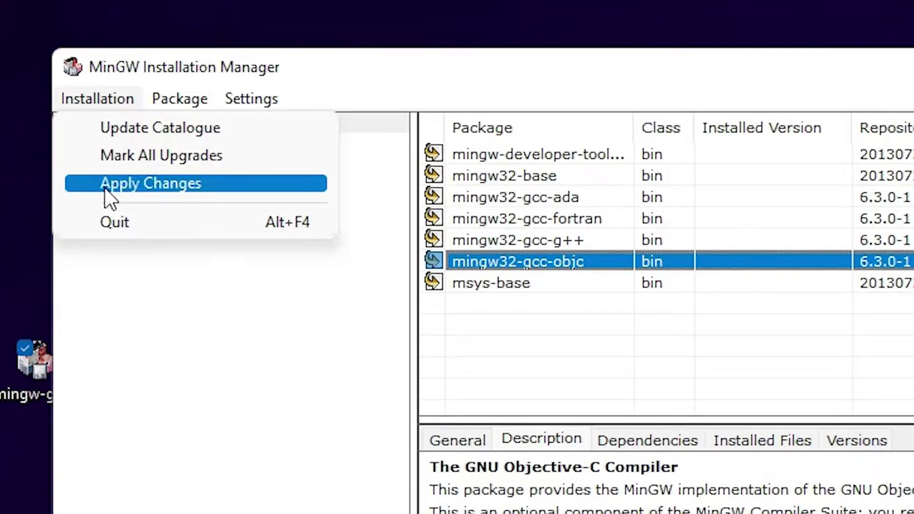
left_click(151, 184)
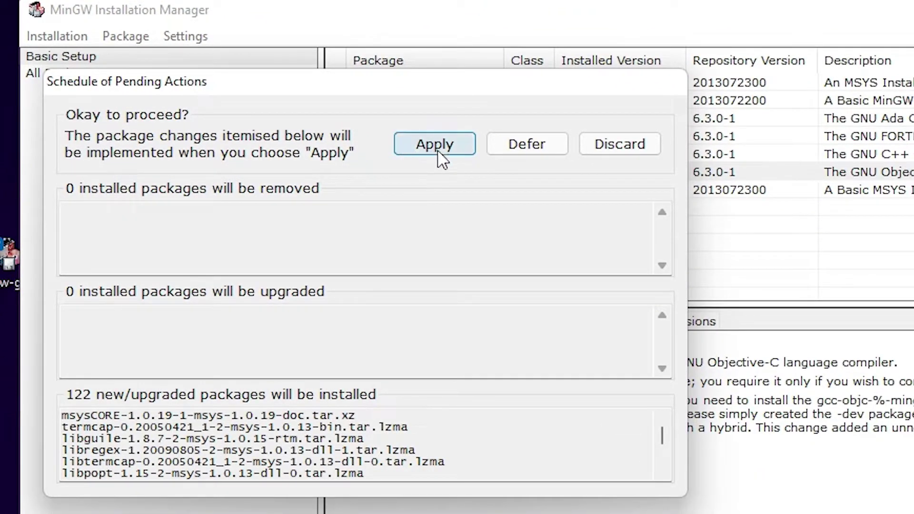
left_click(435, 147)
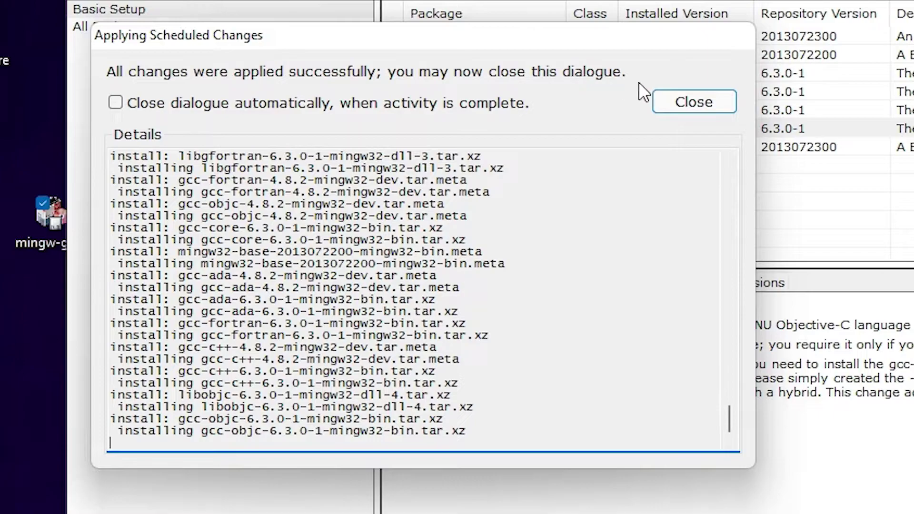
left_click(693, 102)
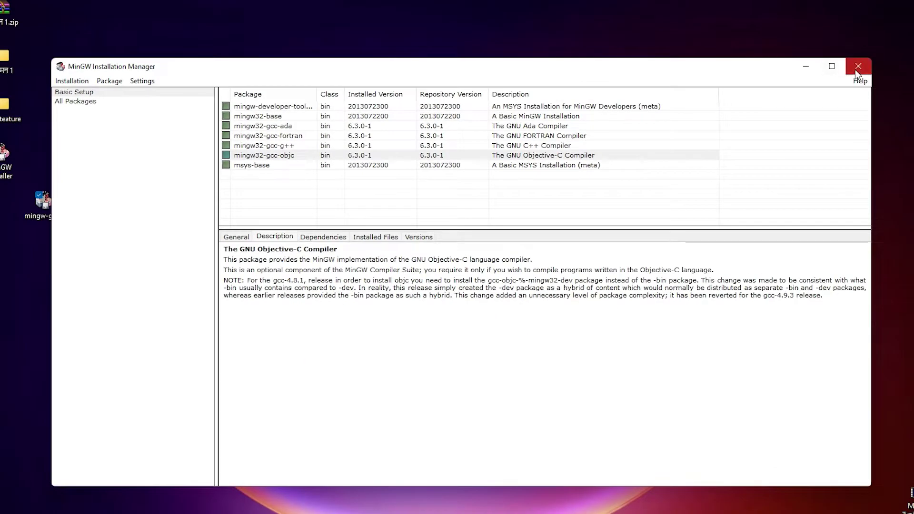
Close the Installation Manager and browse to the C:\MinGW\bin folder
left_click(856, 68)
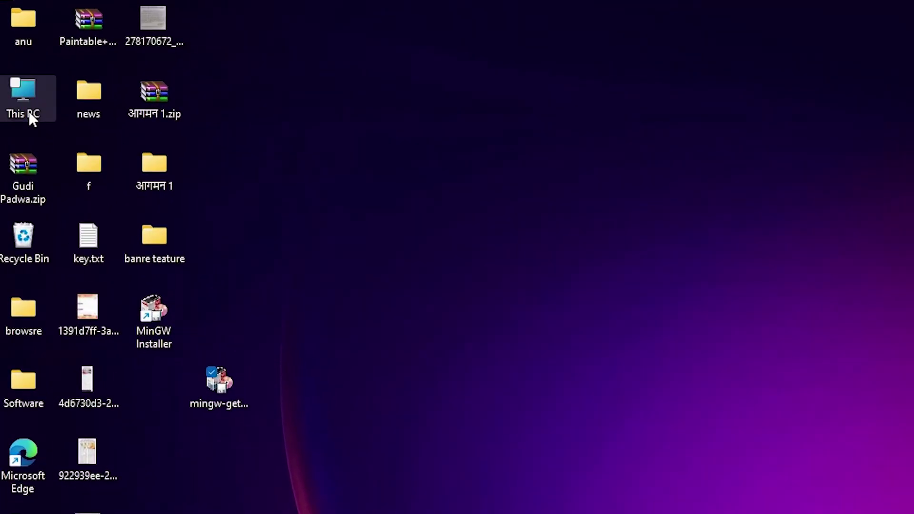
double_click(29, 111)
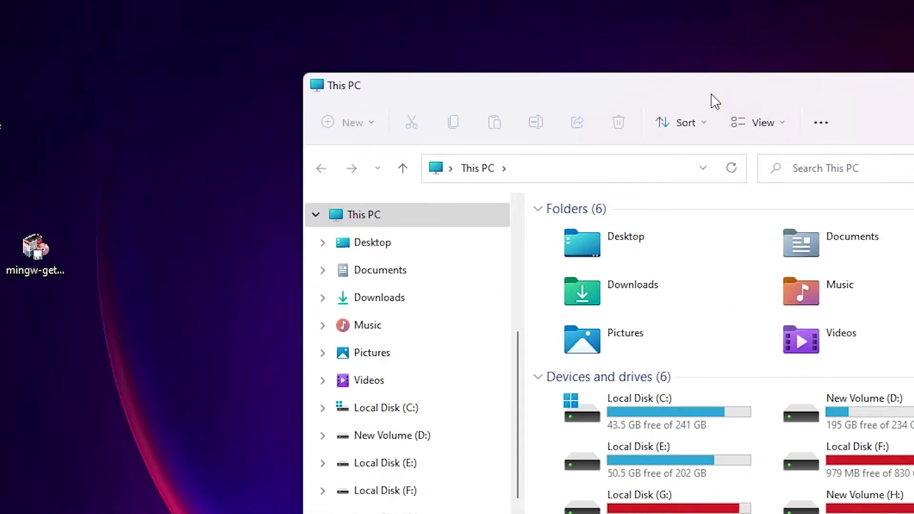
mouse_move(457, 354)
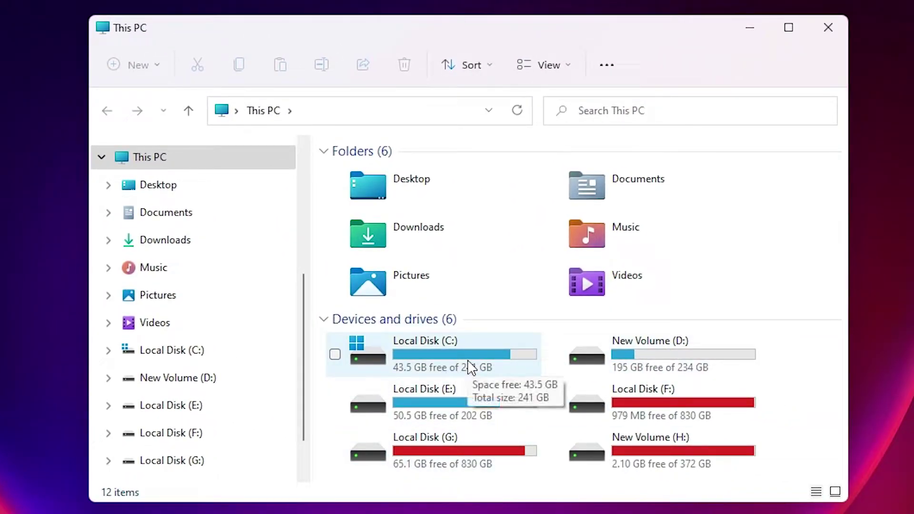
double_click(468, 366)
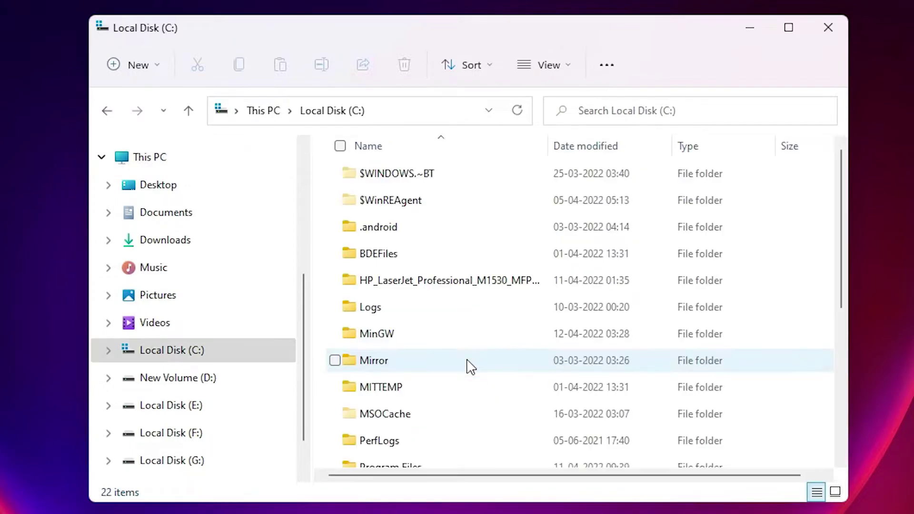
mouse_move(378, 334)
double_click(392, 336)
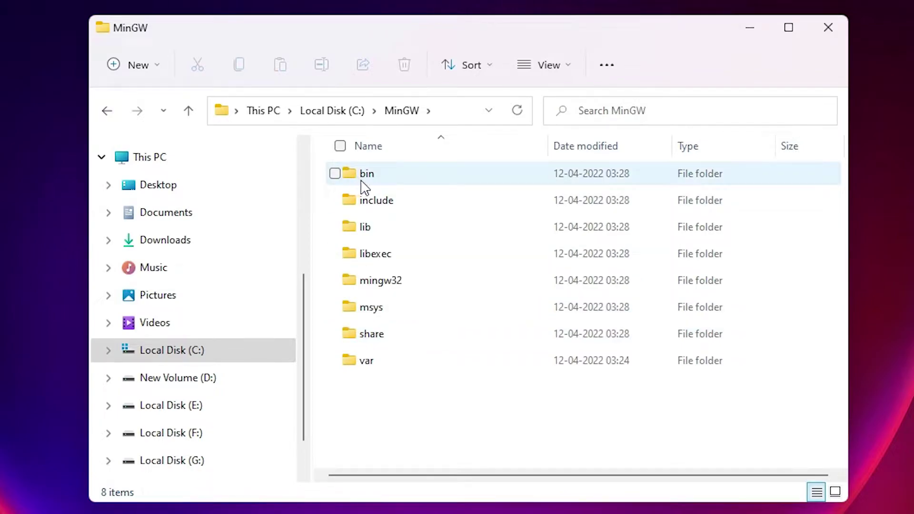
mouse_move(366, 173)
double_click(374, 180)
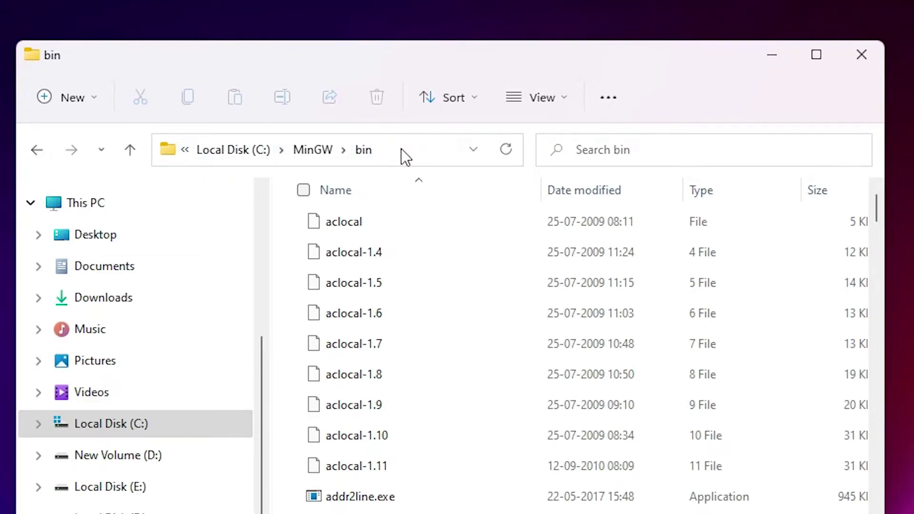
Copy the C:\MinGW\bin path from the address bar and minimise the window
left_click(404, 157)
right_click(212, 155)
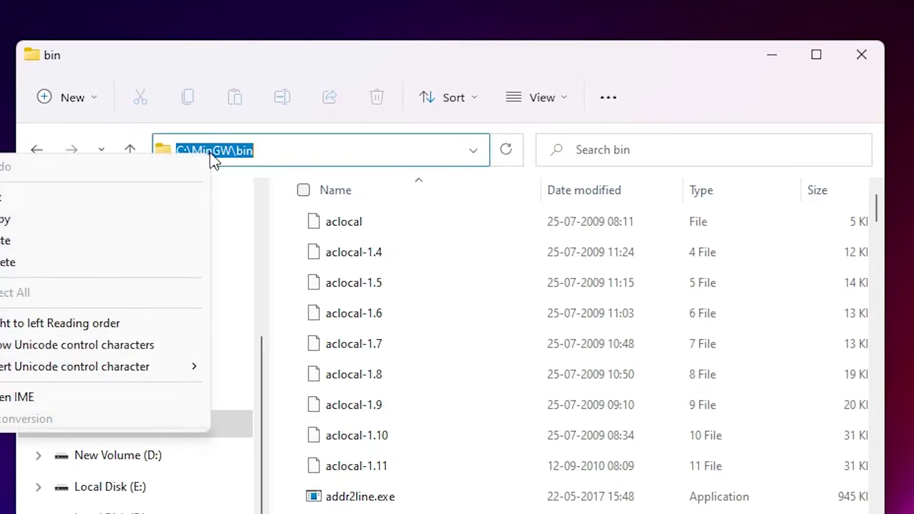
left_click(68, 219)
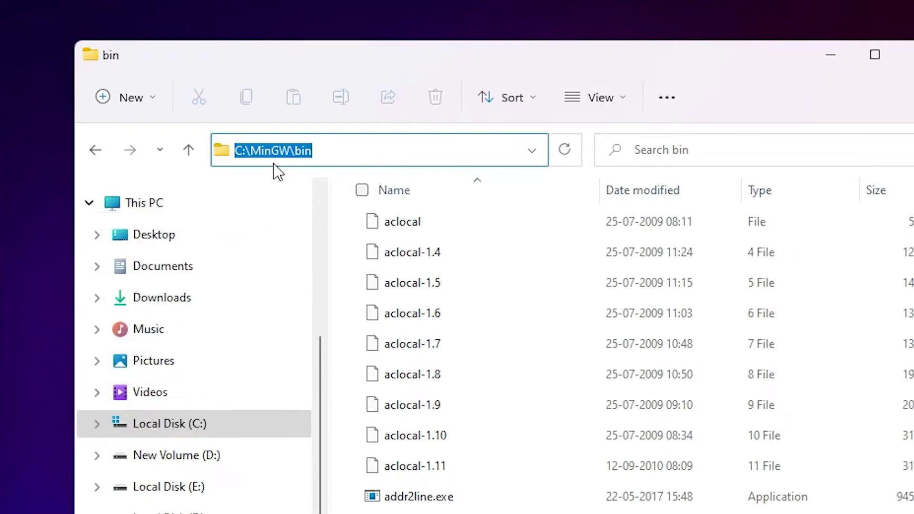
left_click(323, 152)
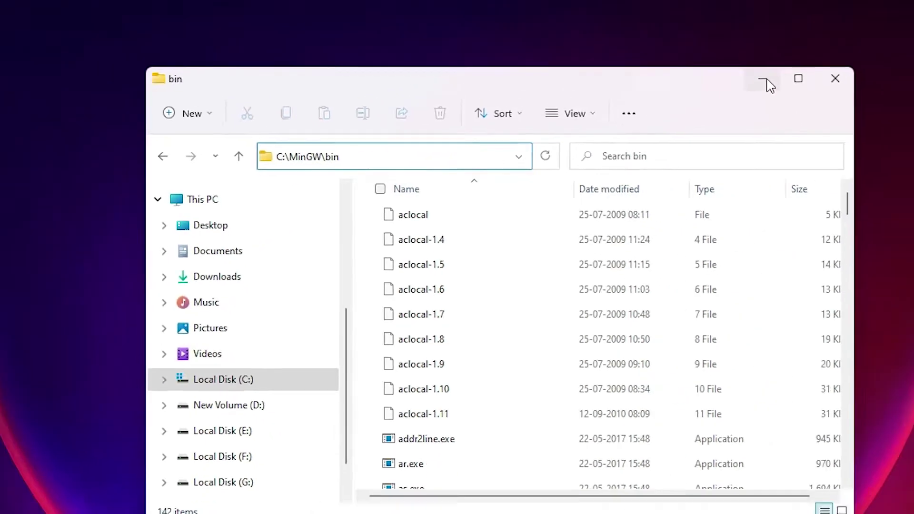
left_click(833, 57)
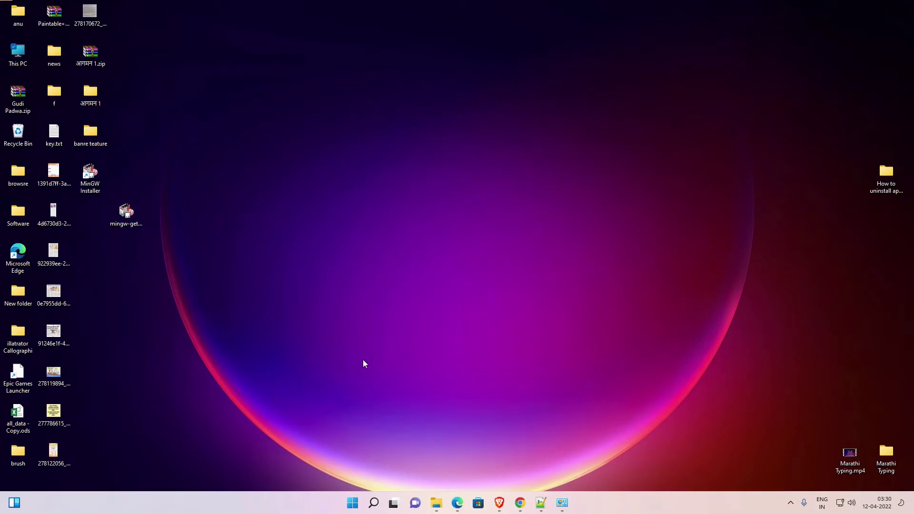
Open 'Edit the system environment variables' and its Environment Variables list
left_click(352, 503)
type("edi")
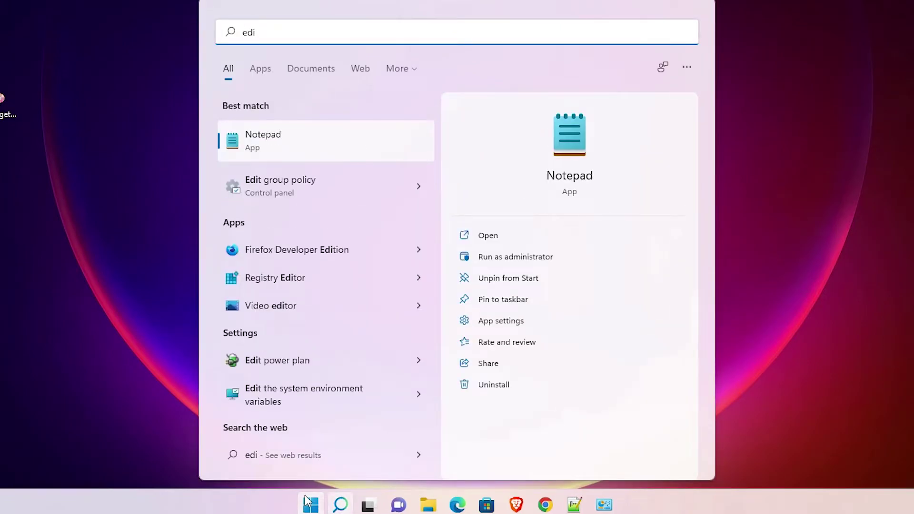
type("t th")
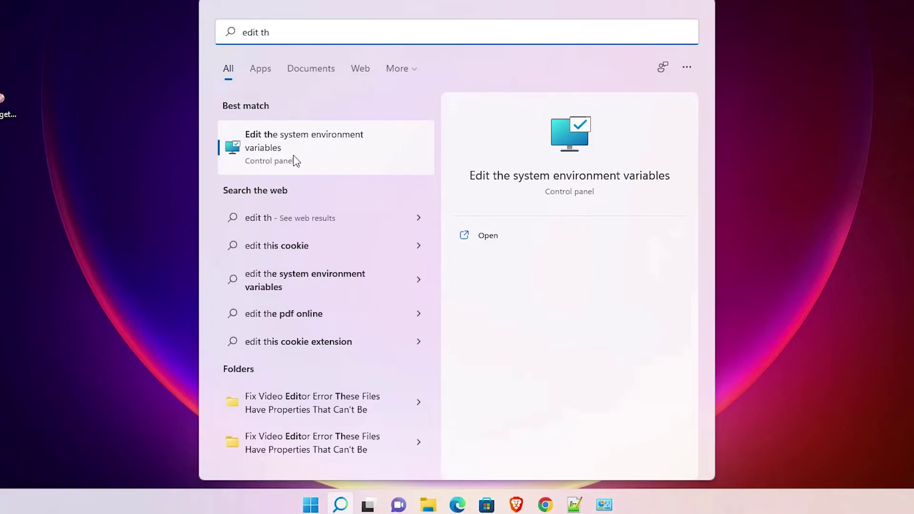
left_click(303, 143)
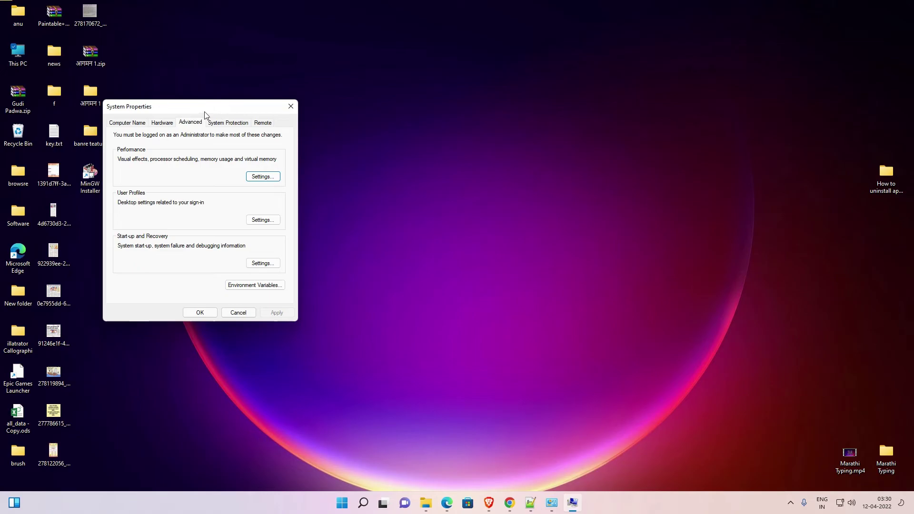
left_click_drag(205, 114, 451, 145)
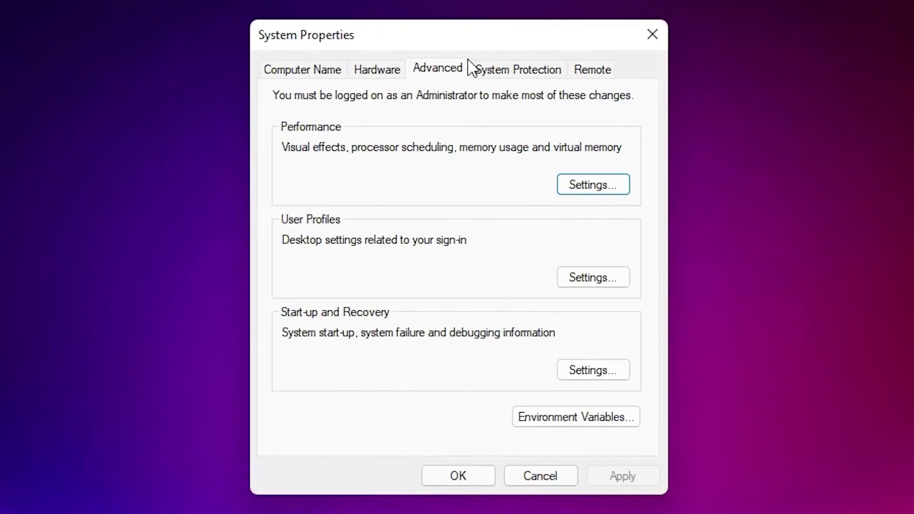
left_click(607, 423)
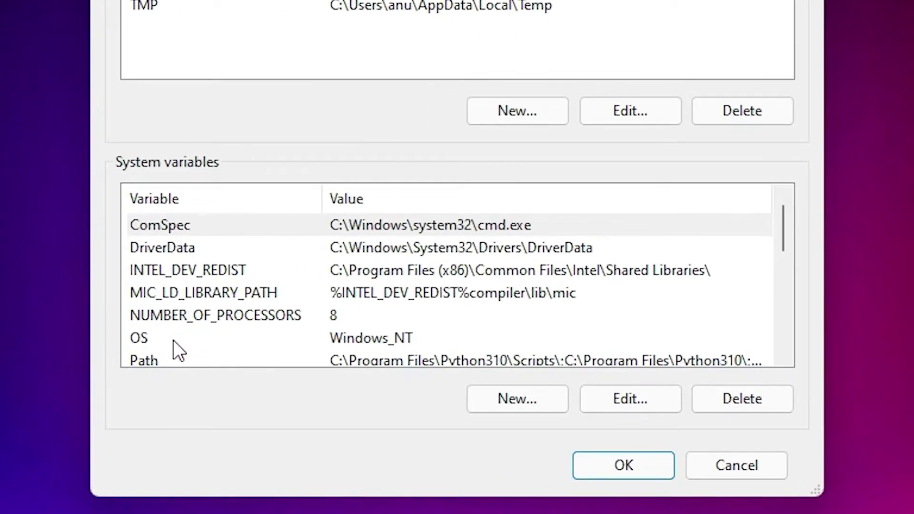
scroll(178, 344, "down", 3)
Add C:\MinGW\bin as a new entry in the system Path variable
left_click(169, 236)
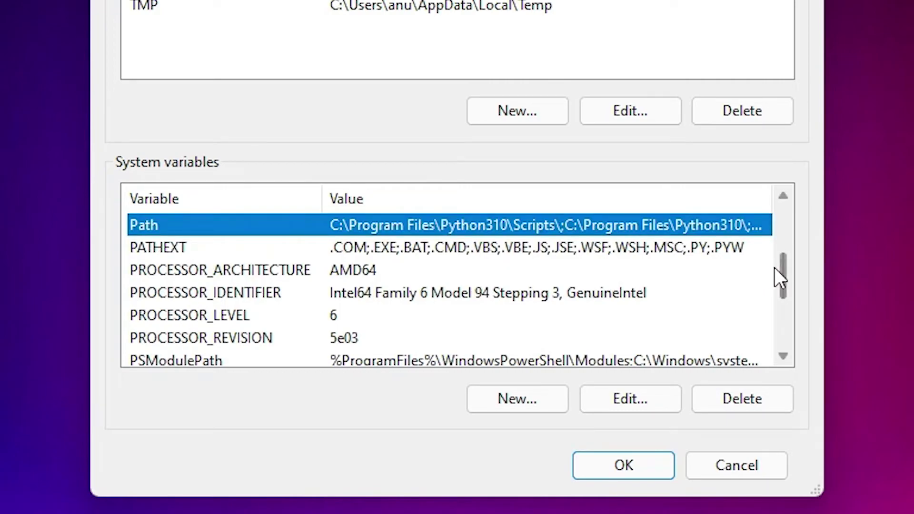
left_click_drag(782, 268, 783, 248)
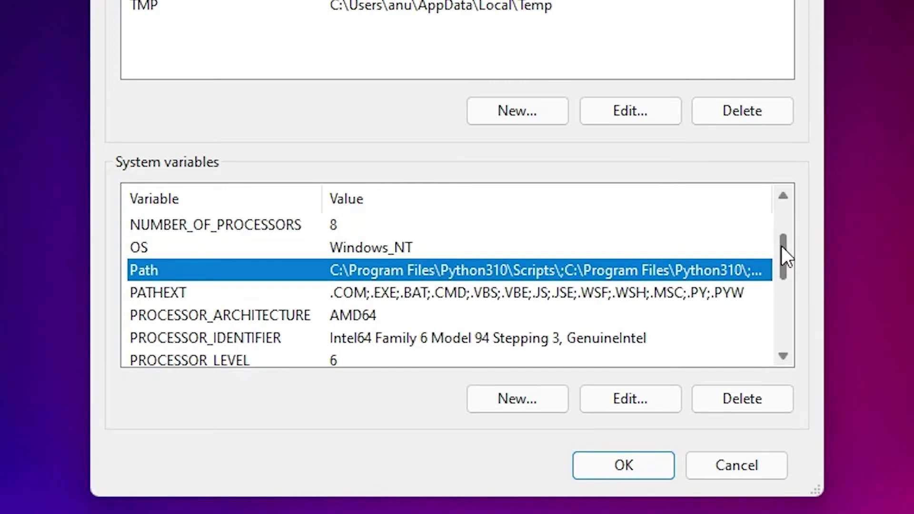
left_click(629, 401)
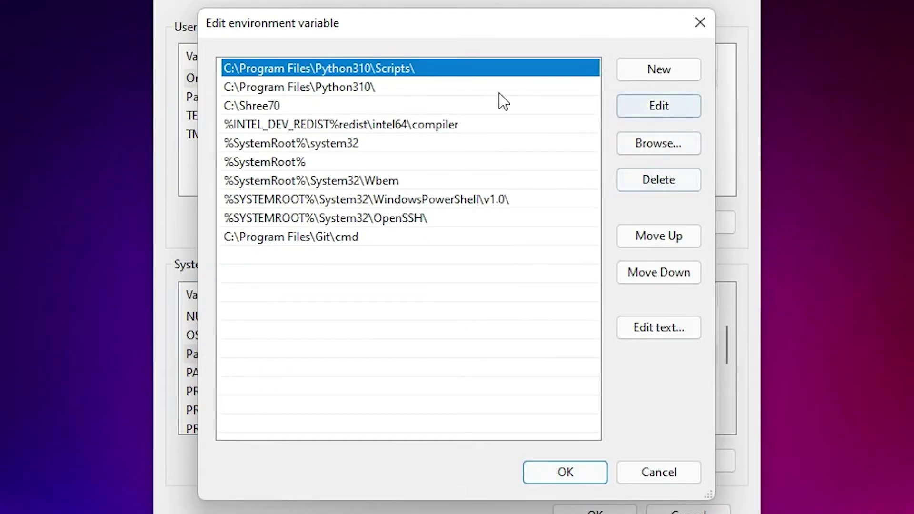
left_click(677, 69)
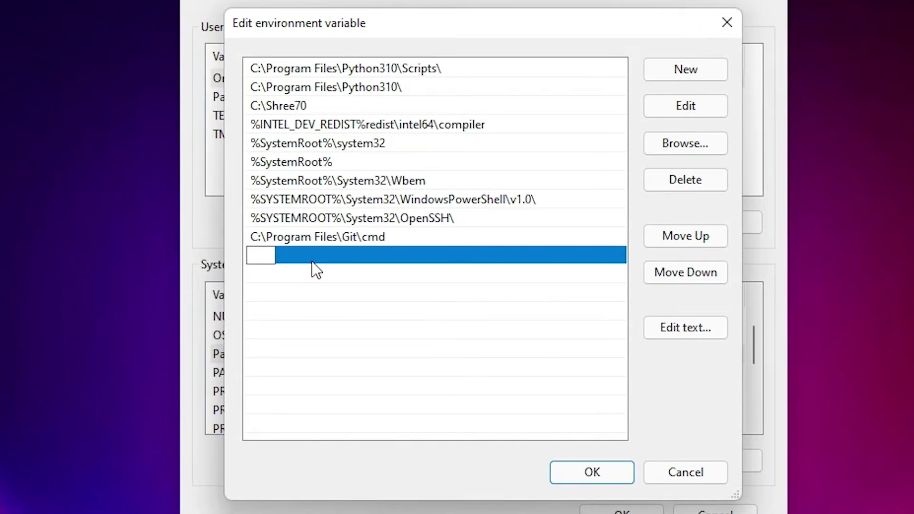
right_click(264, 255)
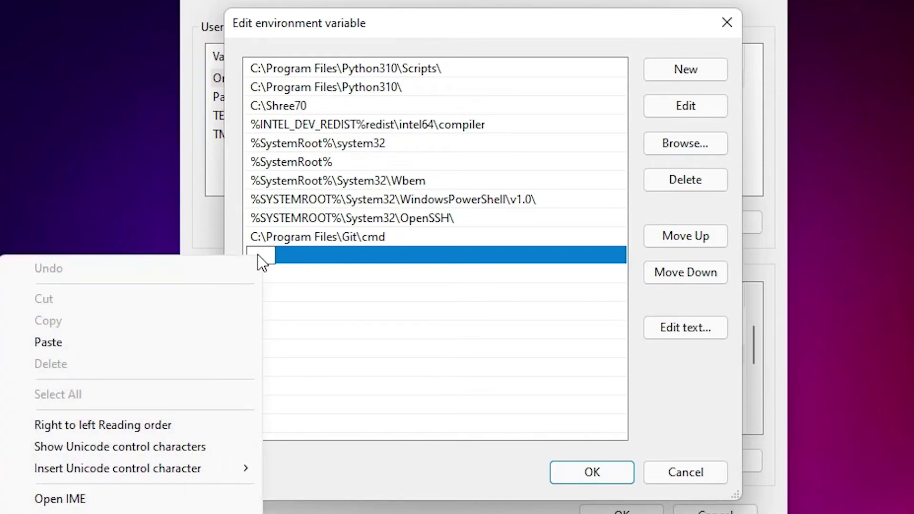
left_click(67, 345)
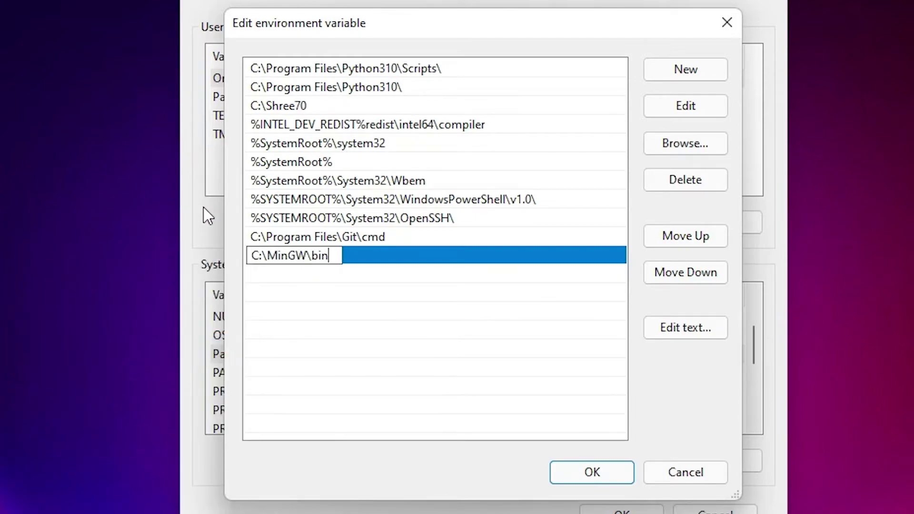
Confirm all environment variable dialogs and launch Command Prompt from Start
left_click(587, 469)
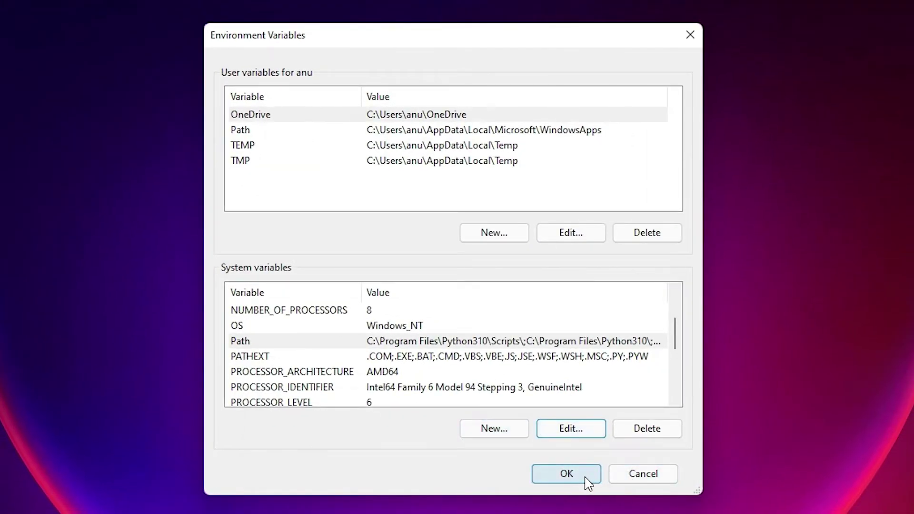
left_click(585, 476)
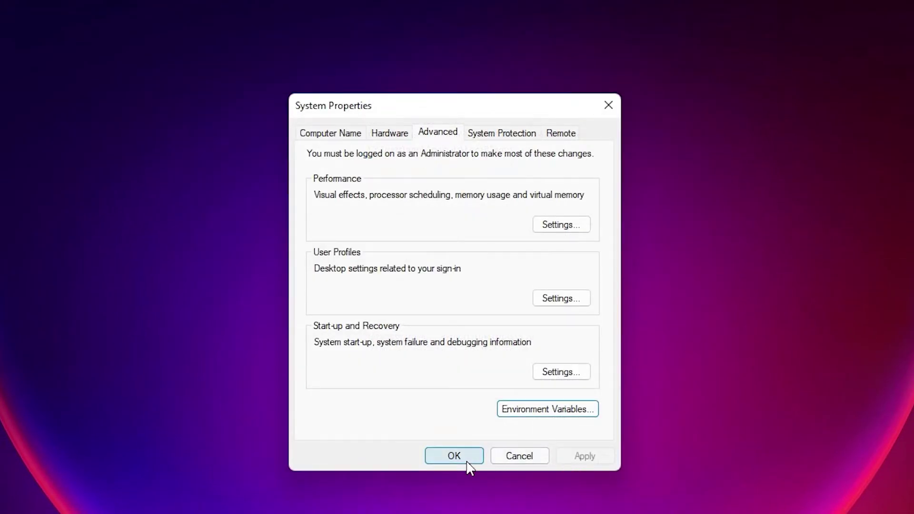
left_click(468, 461)
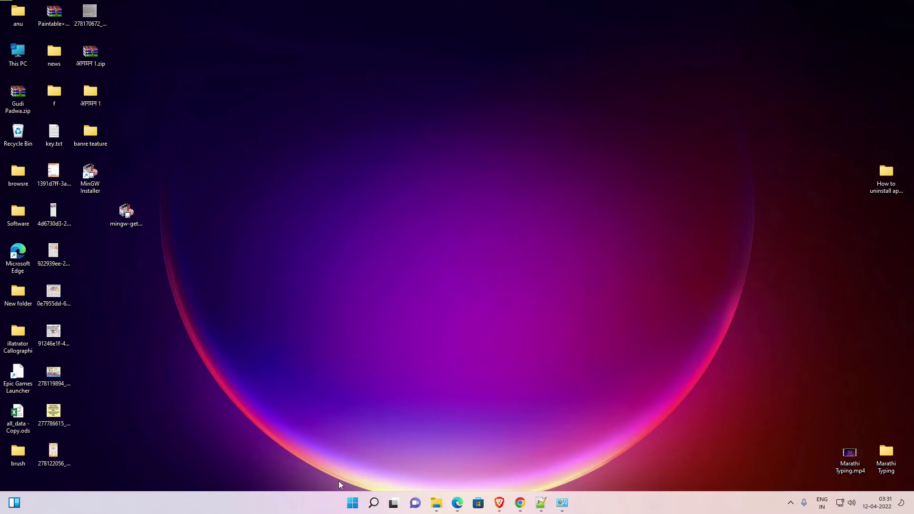
left_click(352, 503)
type("cm")
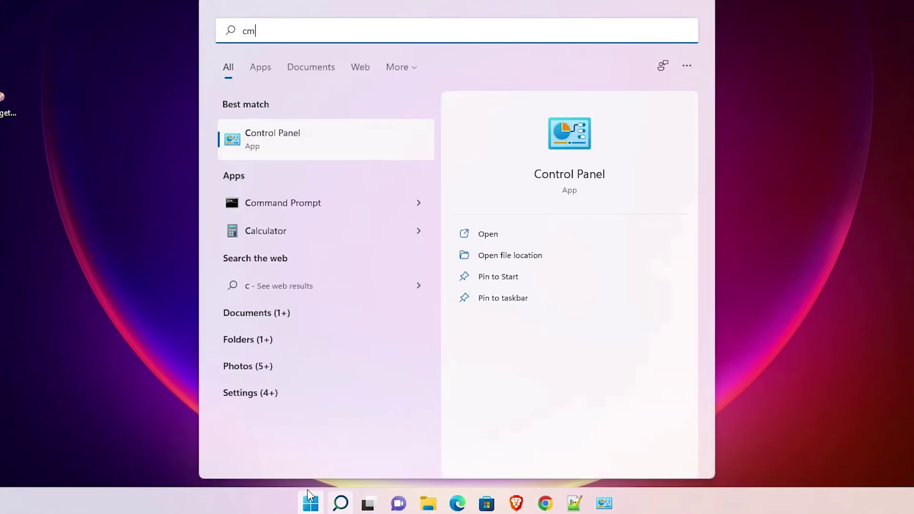
type("d")
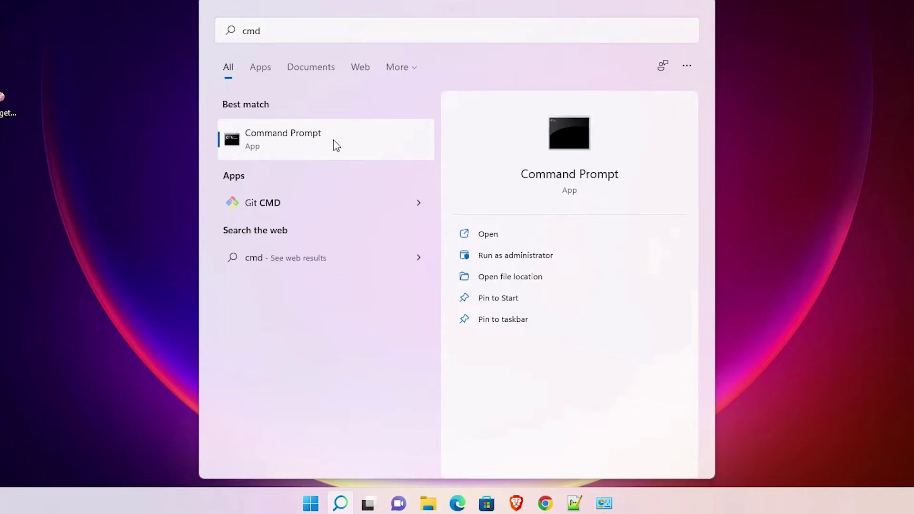
left_click(334, 142)
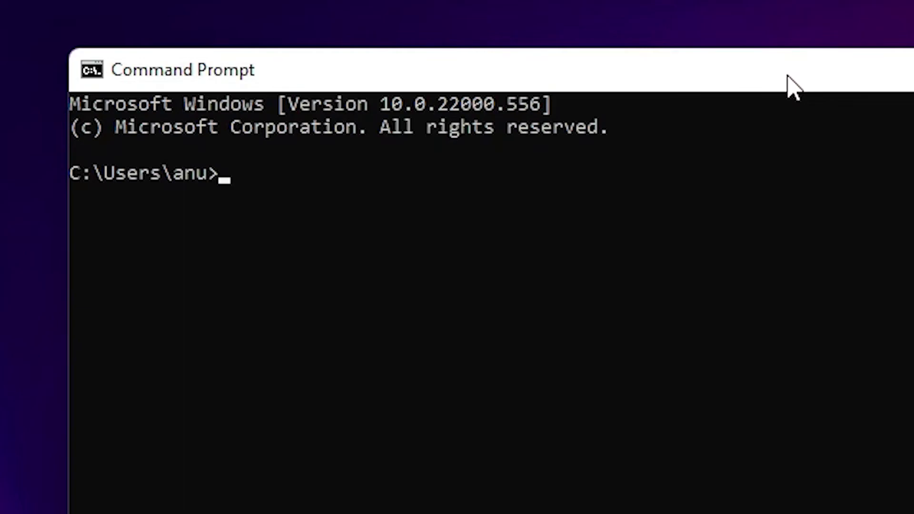
type("g++ -")
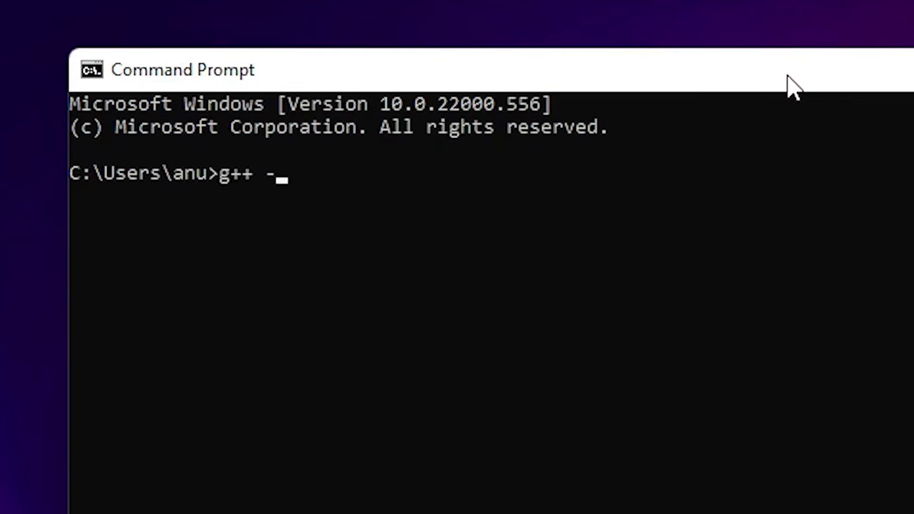
type("-versi")
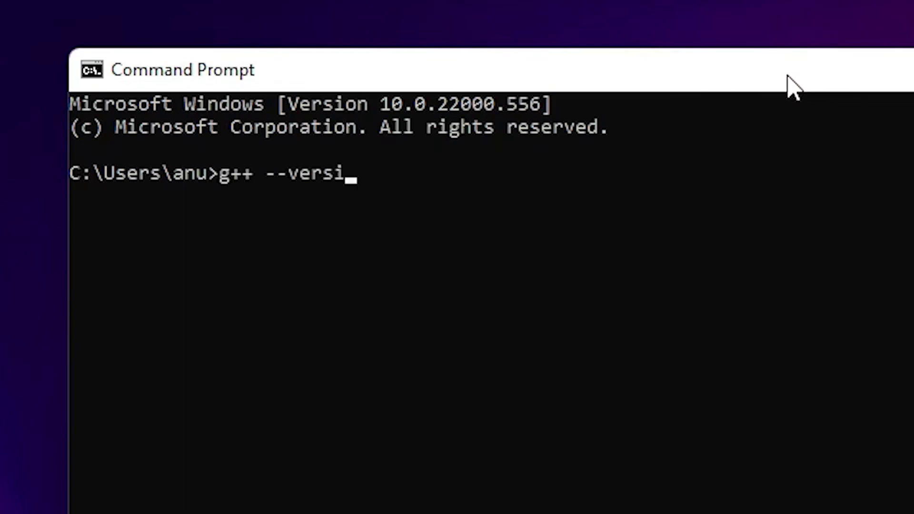
type("on")
Run g++ --version and confirm it reports MinGW GCC 6.3.0
key("Return")
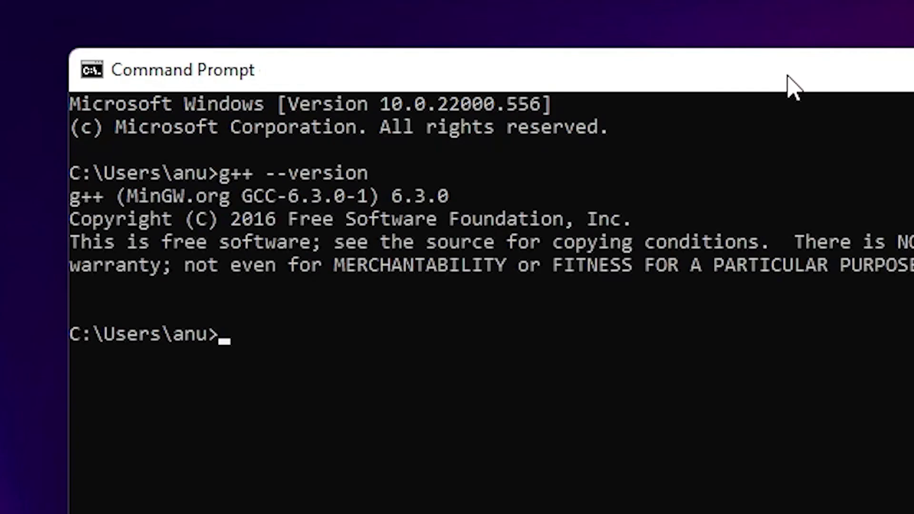